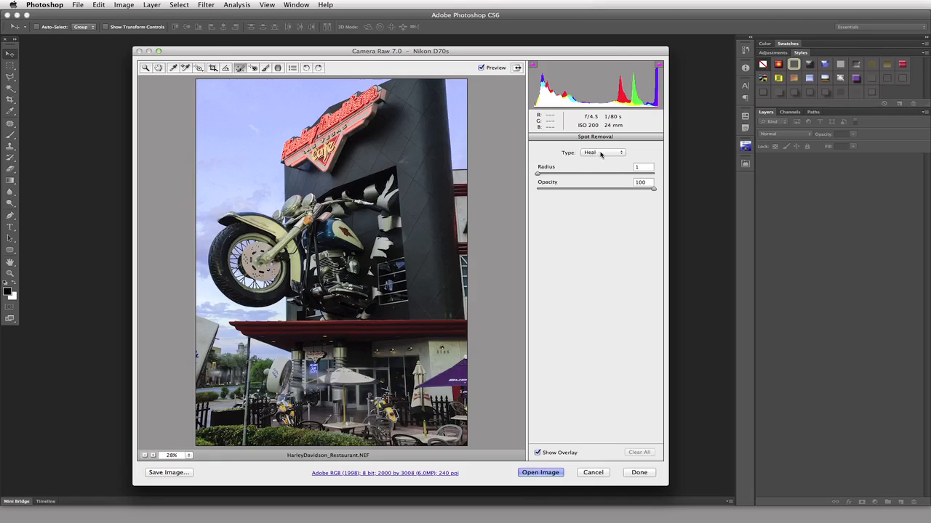
# Step: Add a Heal spot with a radius of 16 on the sky beside the Harley-Davidson sign
pyautogui.click(601, 153)
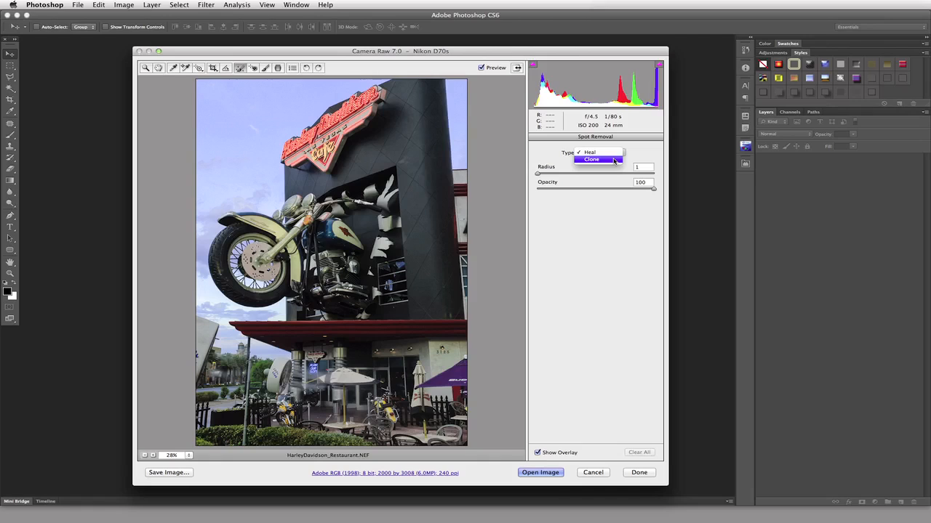
pyautogui.click(612, 152)
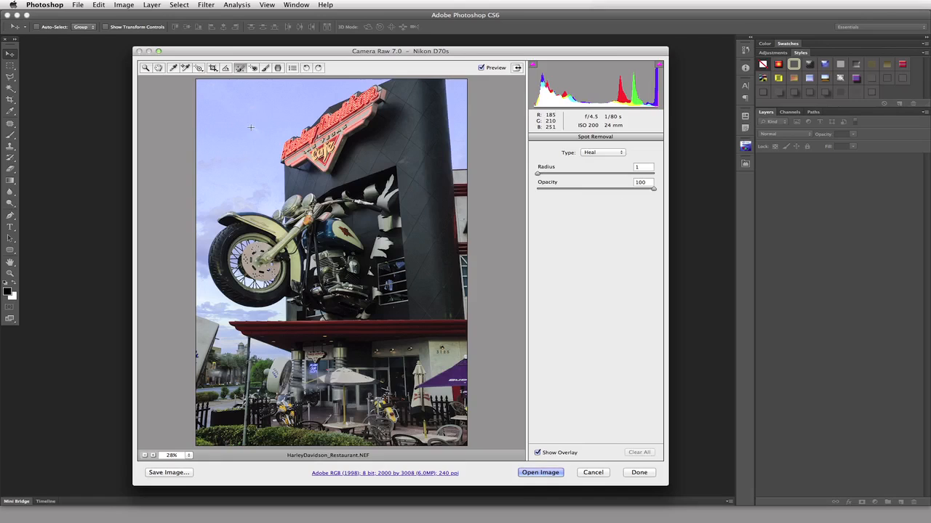
pyautogui.moveTo(250, 126); pyautogui.dragTo(257, 131)
pyautogui.moveTo(257, 130); pyautogui.dragTo(272, 130)
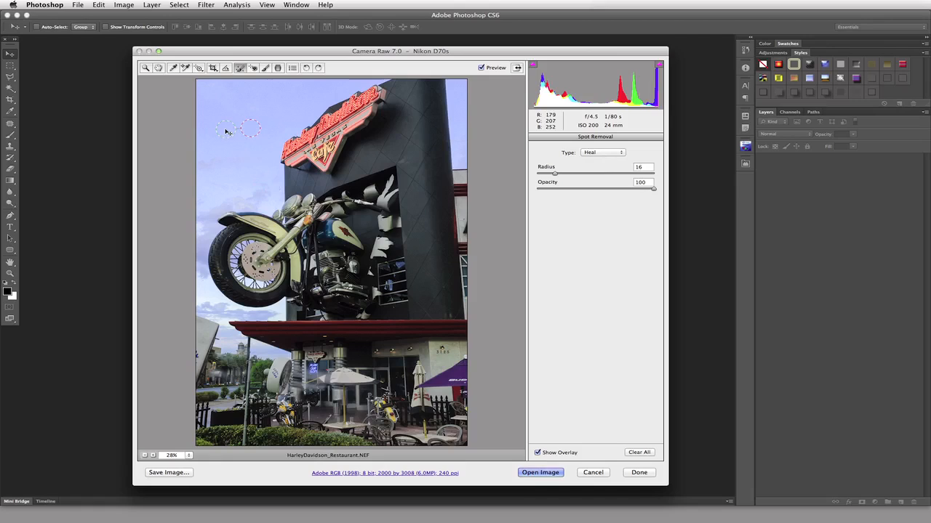
# Step: Reposition the sample area of the sky spot beside the sign and adjust its placement
pyautogui.moveTo(227, 131); pyautogui.dragTo(265, 196)
pyautogui.moveTo(265, 195); pyautogui.dragTo(294, 211)
pyautogui.press('/')
pyautogui.moveTo(226, 136); pyautogui.dragTo(229, 129)
# Step: Add a second Heal spot of radius 27 at the sky's left edge and move its sample area to the upper sky
pyautogui.moveTo(206, 164); pyautogui.dragTo(222, 173)
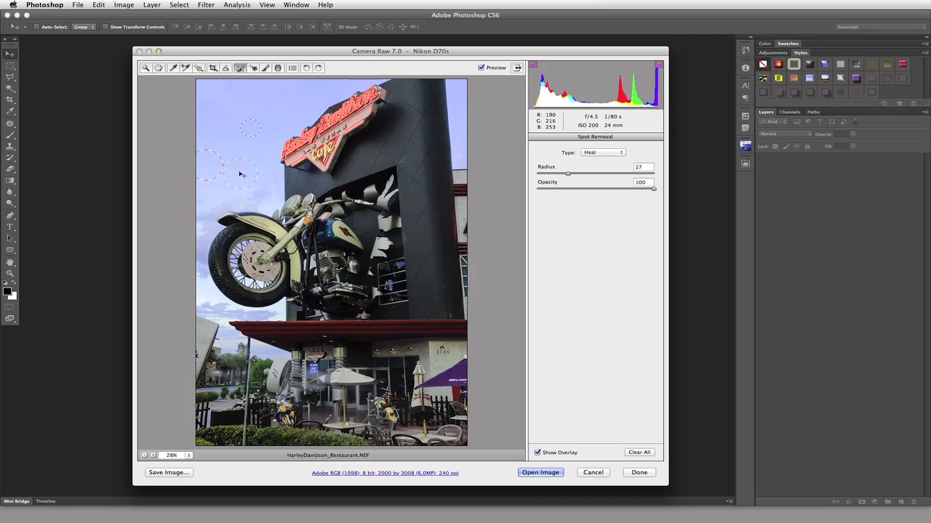
pyautogui.moveTo(247, 168); pyautogui.dragTo(228, 95)
pyautogui.click(600, 154)
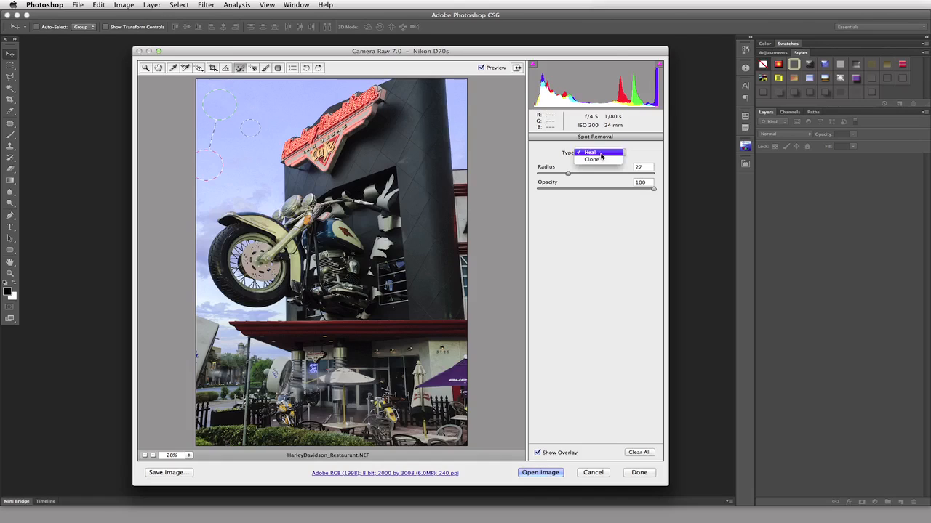
pyautogui.click(600, 152)
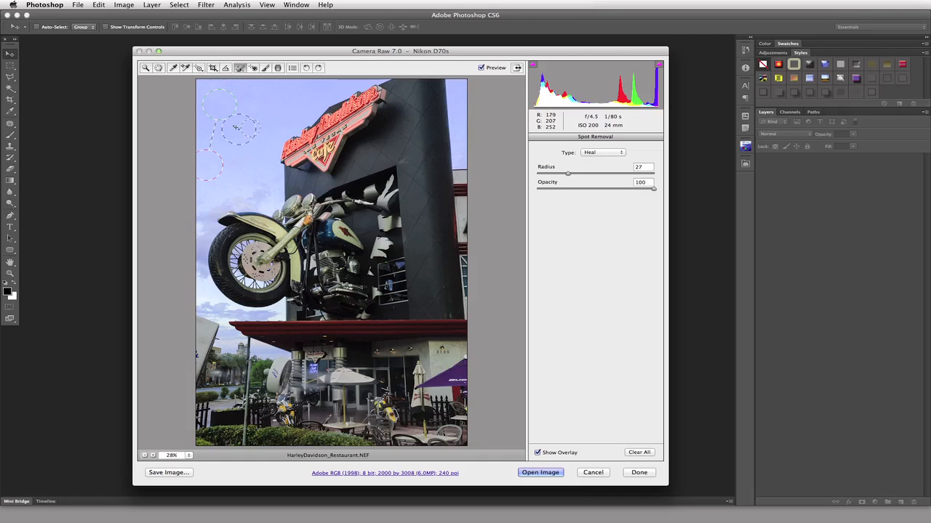
# Step: Set the pupil size for Red Eye Removal to 100
pyautogui.click(158, 68)
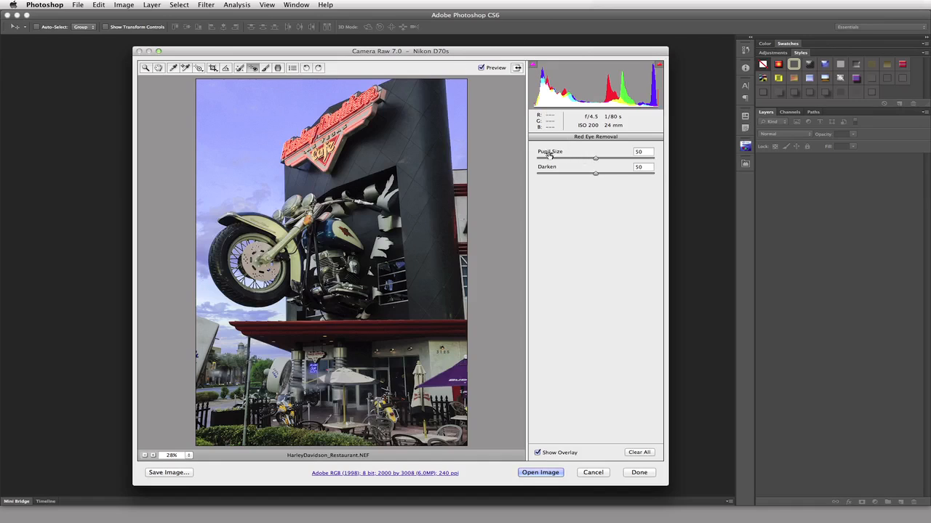
pyautogui.moveTo(595, 160); pyautogui.dragTo(667, 165)
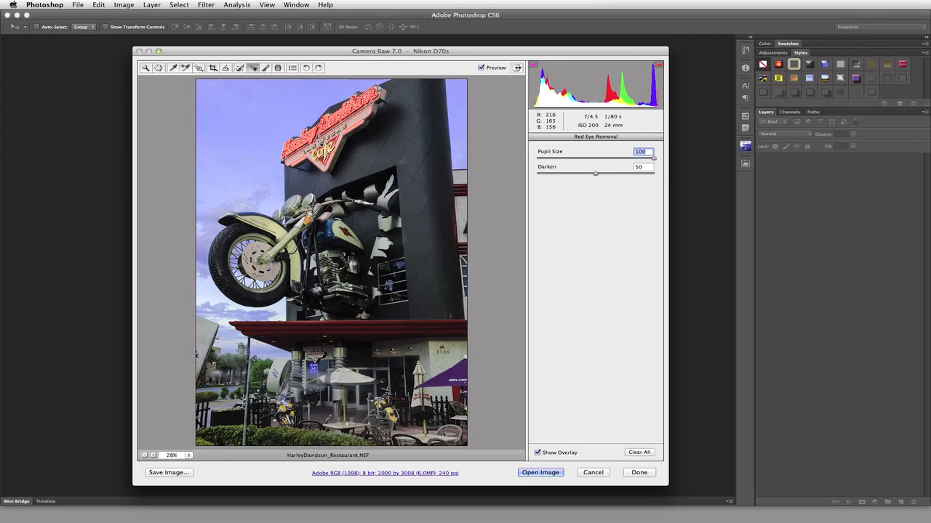
# Step: Mark a red-eye correction area over the "Davidson" lettering of the sign at 100% zoom
pyautogui.click(188, 455)
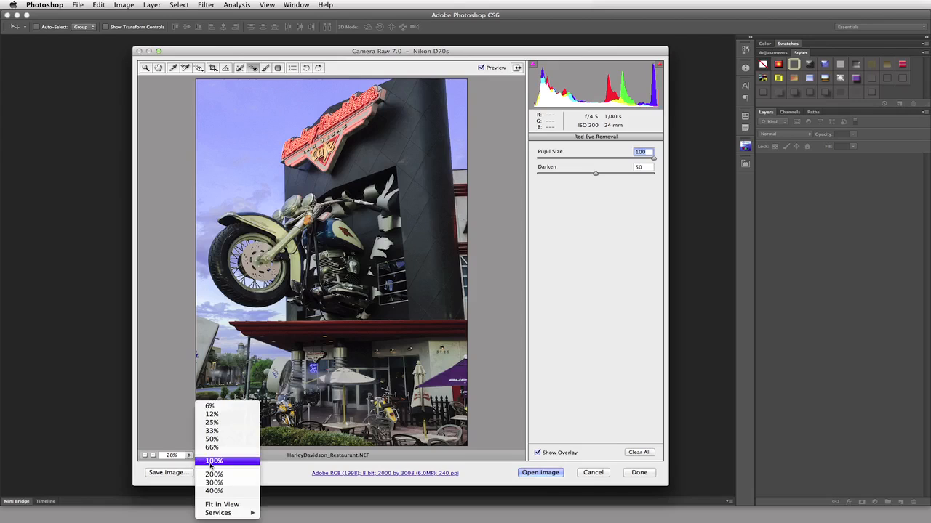
pyautogui.click(208, 463)
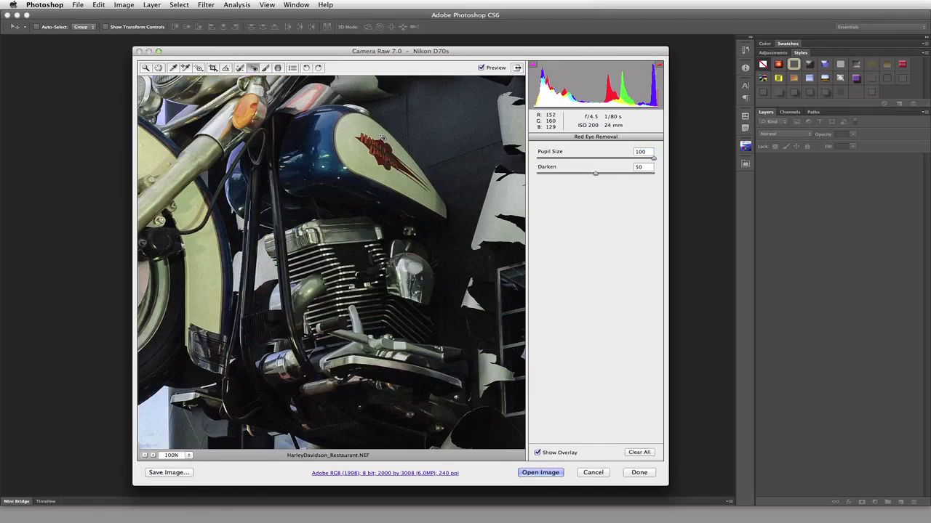
pyautogui.click(157, 68)
pyautogui.moveTo(362, 274); pyautogui.dragTo(364, 385)
pyautogui.moveTo(367, 224); pyautogui.dragTo(378, 421)
pyautogui.moveTo(377, 275); pyautogui.dragTo(368, 256)
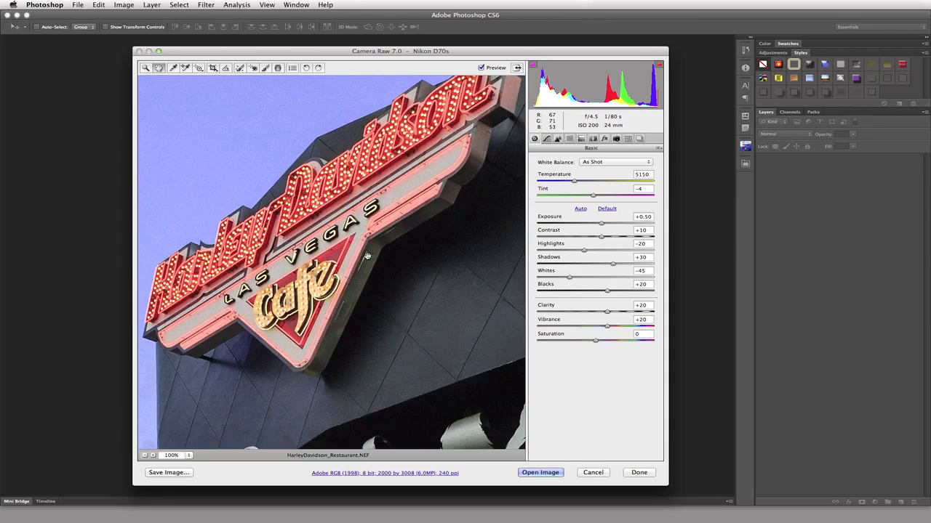
pyautogui.click(254, 70)
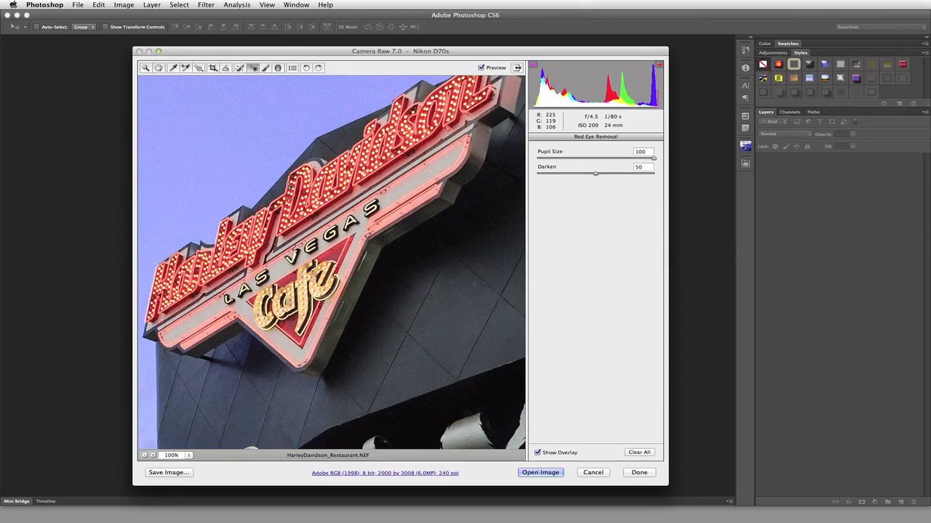
pyautogui.moveTo(275, 174); pyautogui.dragTo(380, 269)
# Step: Stretch the red-eye correction area on all sides so it covers the middle of the sign, including "Davidson" and "Cafe"
pyautogui.moveTo(344, 205); pyautogui.dragTo(346, 144)
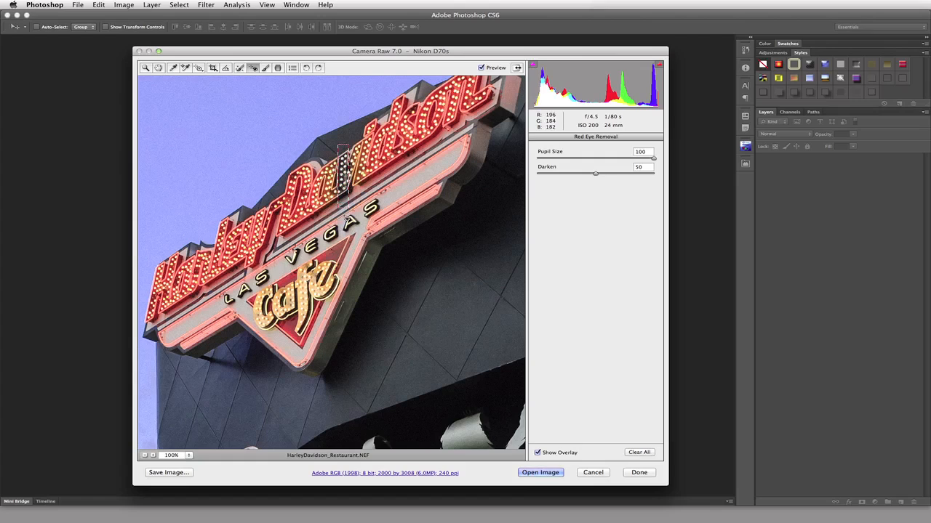
pyautogui.moveTo(342, 207); pyautogui.dragTo(349, 309)
pyautogui.moveTo(334, 214); pyautogui.dragTo(273, 234)
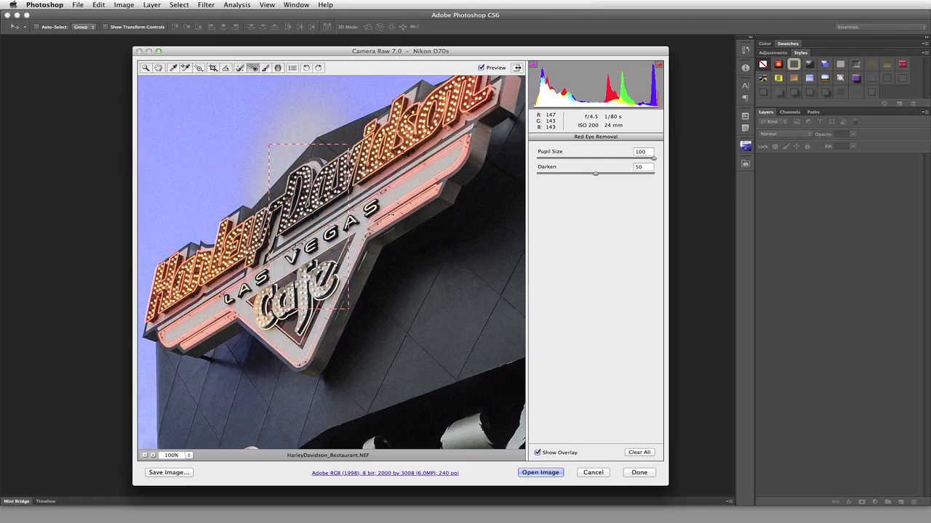
pyautogui.moveTo(349, 218); pyautogui.dragTo(391, 218)
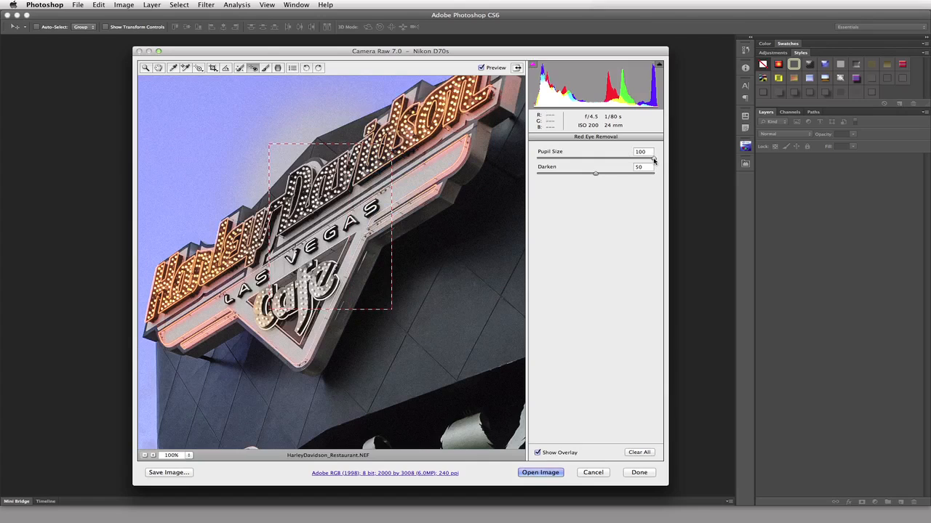
# Step: Try pupil sizes of 50 and 14 on the sign's red-eye correction, and settle on 35
pyautogui.moveTo(654, 160); pyautogui.dragTo(596, 160)
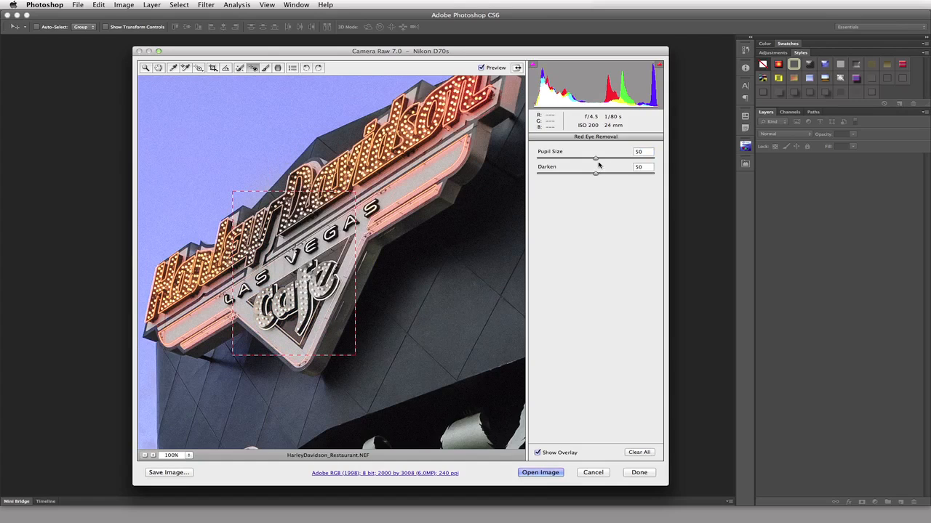
pyautogui.moveTo(594, 158); pyautogui.dragTo(554, 162)
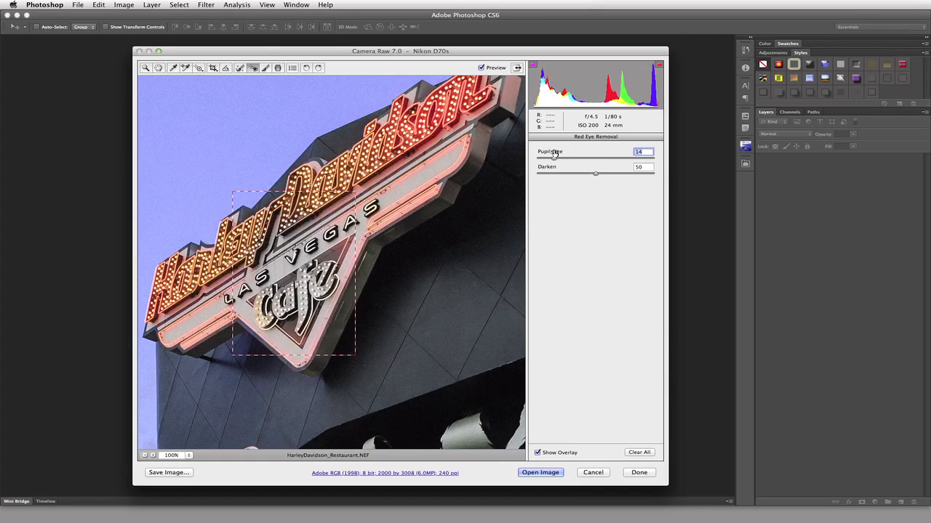
pyautogui.moveTo(554, 159); pyautogui.dragTo(578, 159)
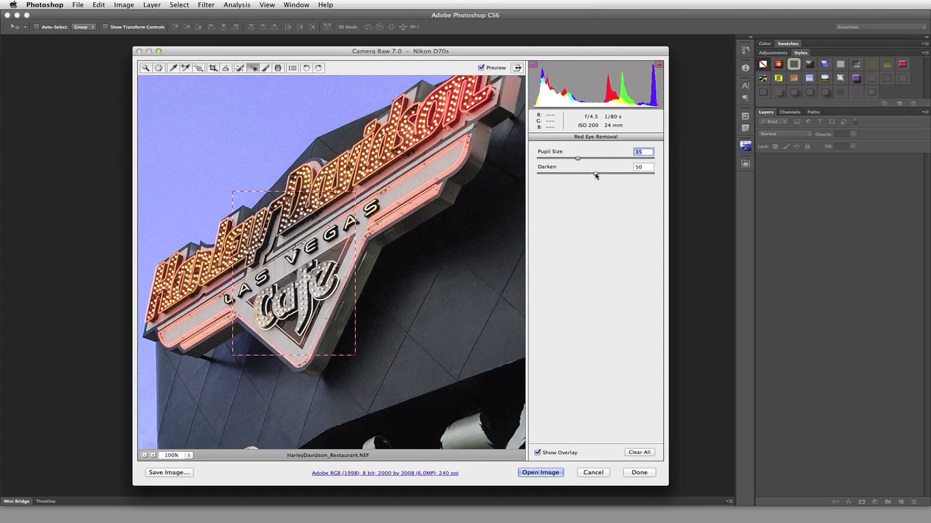
# Step: Compare the sign's red-eye correction at Darken 0 and 100, and return Darken to 50
pyautogui.moveTo(594, 175); pyautogui.dragTo(519, 178)
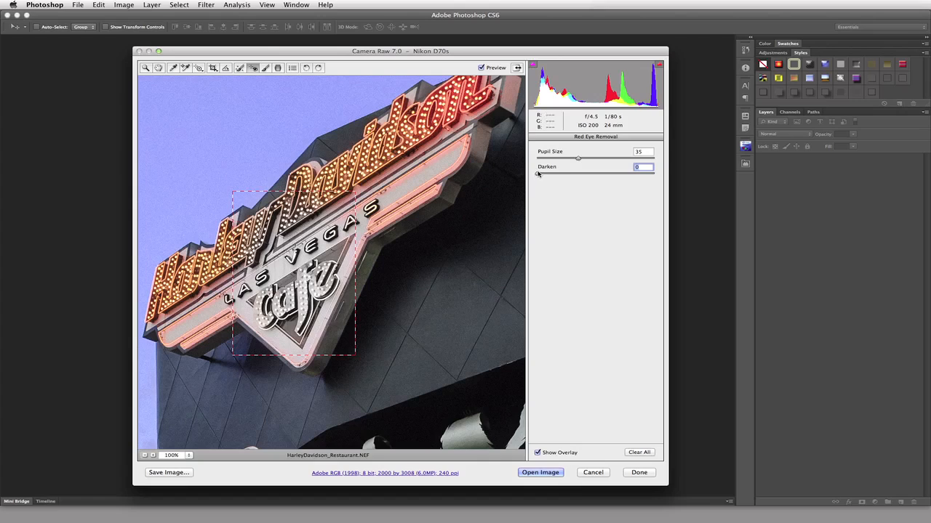
pyautogui.moveTo(538, 174); pyautogui.dragTo(664, 179)
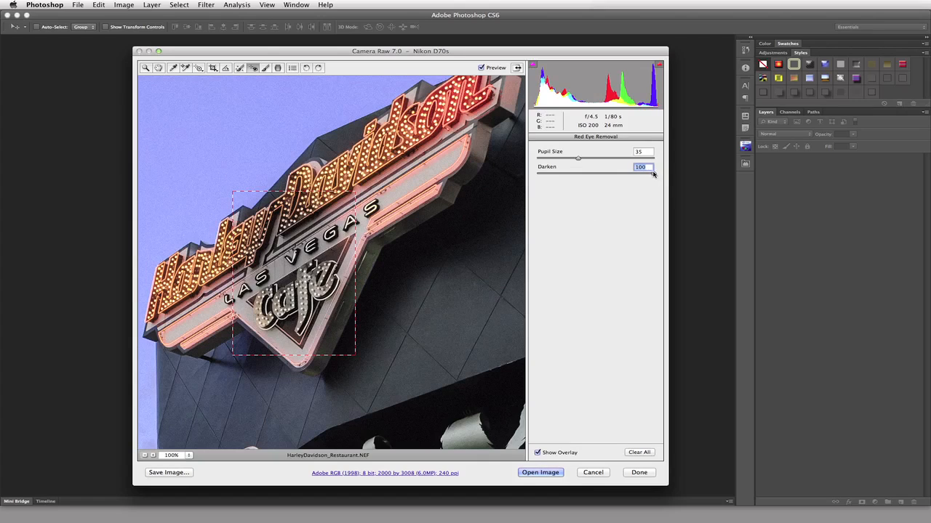
pyautogui.moveTo(654, 173); pyautogui.dragTo(514, 171)
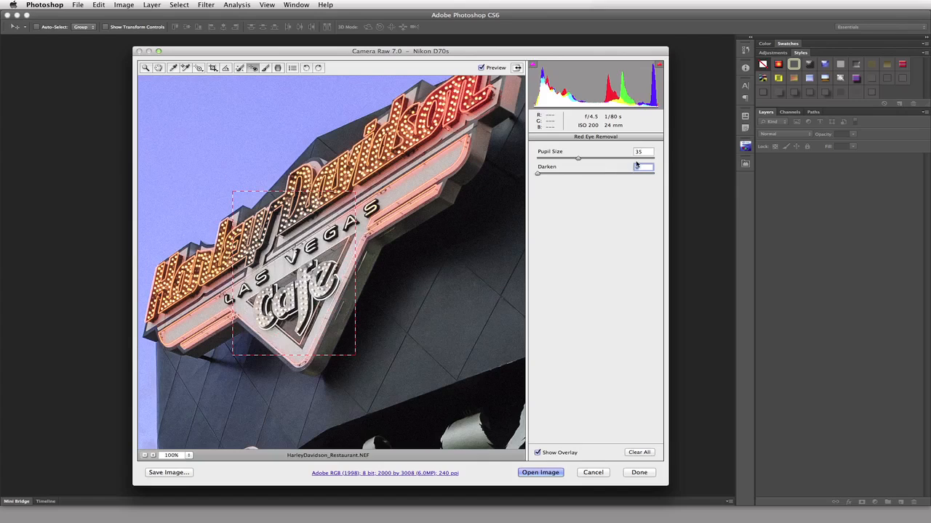
pyautogui.write('50')
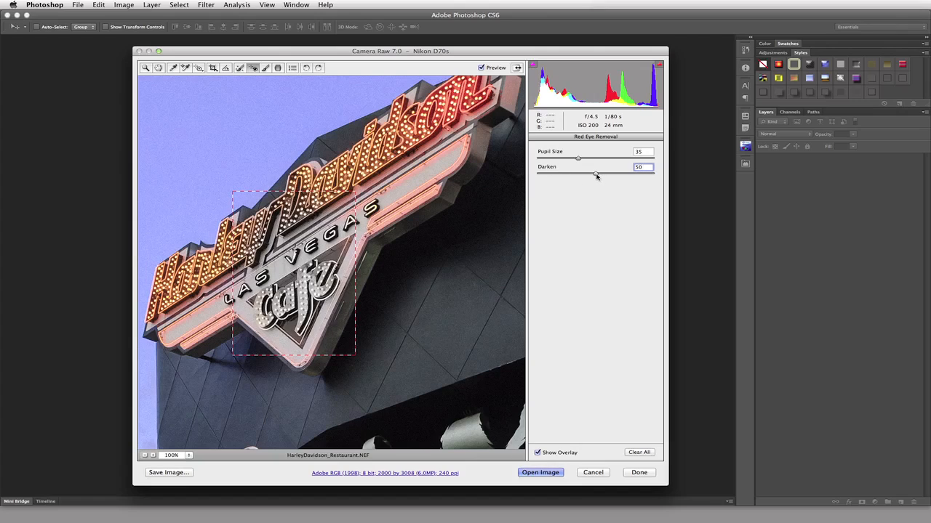
pyautogui.moveTo(595, 175); pyautogui.dragTo(669, 188)
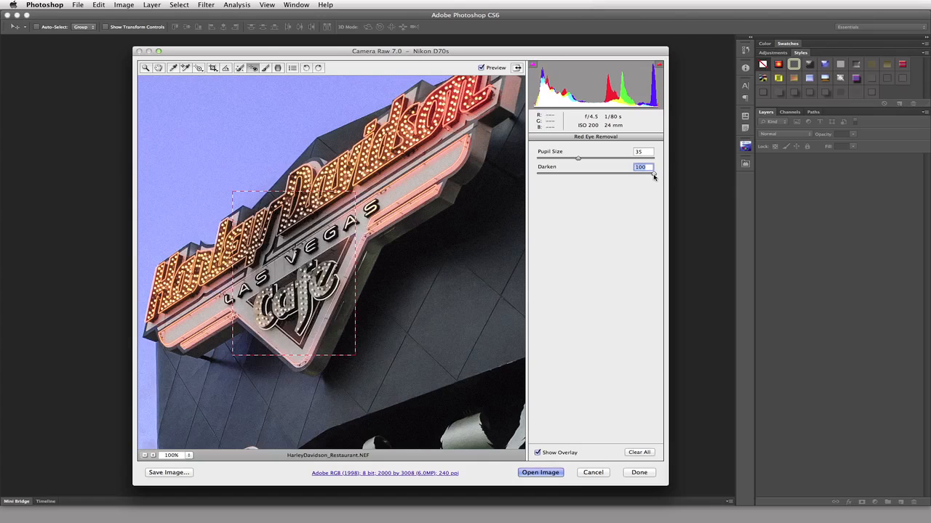
pyautogui.moveTo(653, 177); pyautogui.dragTo(526, 178)
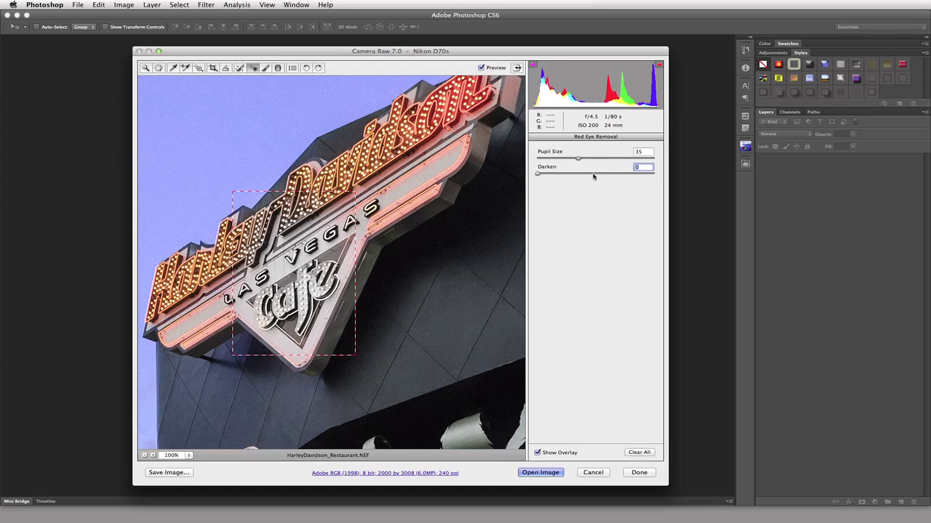
pyautogui.write('50')
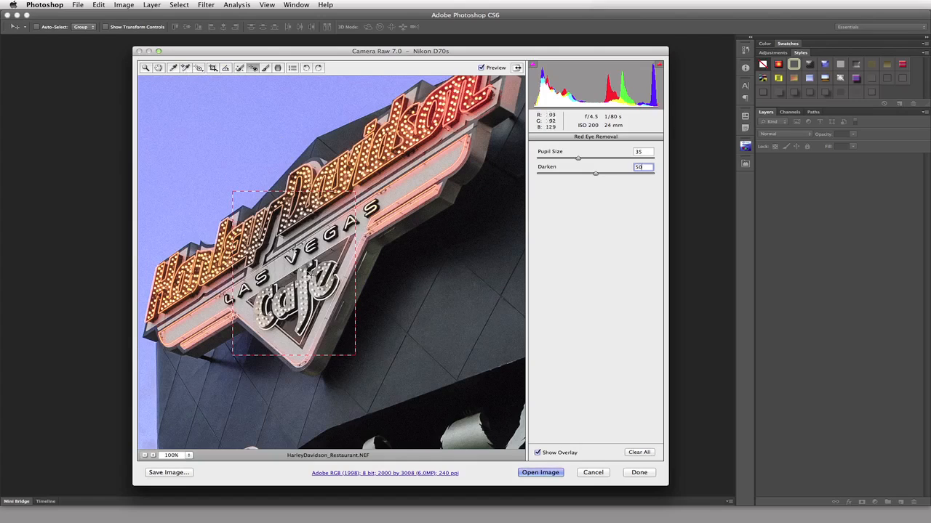
# Step: Delete the red-eye correction area from the sign
pyautogui.press('alt')
pyautogui.keyDown('alt'); pyautogui.click(325, 249); pyautogui.keyUp('alt')
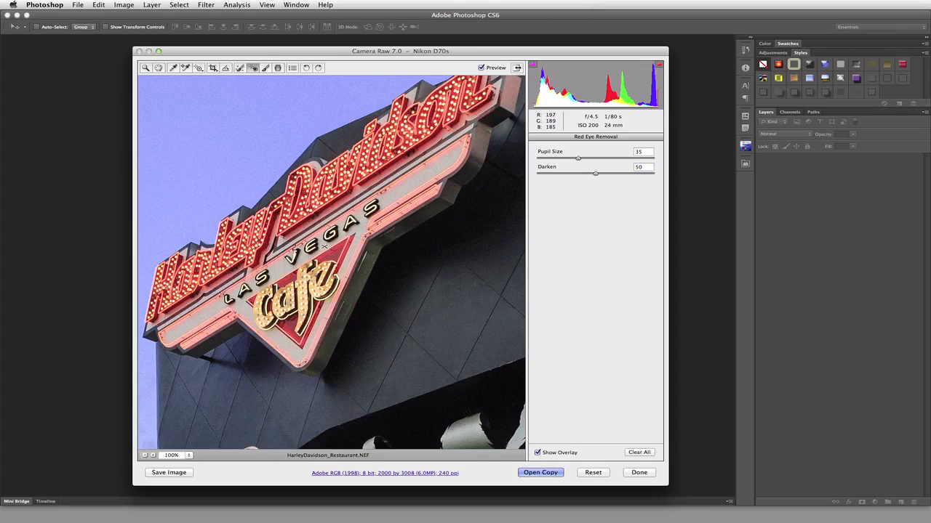